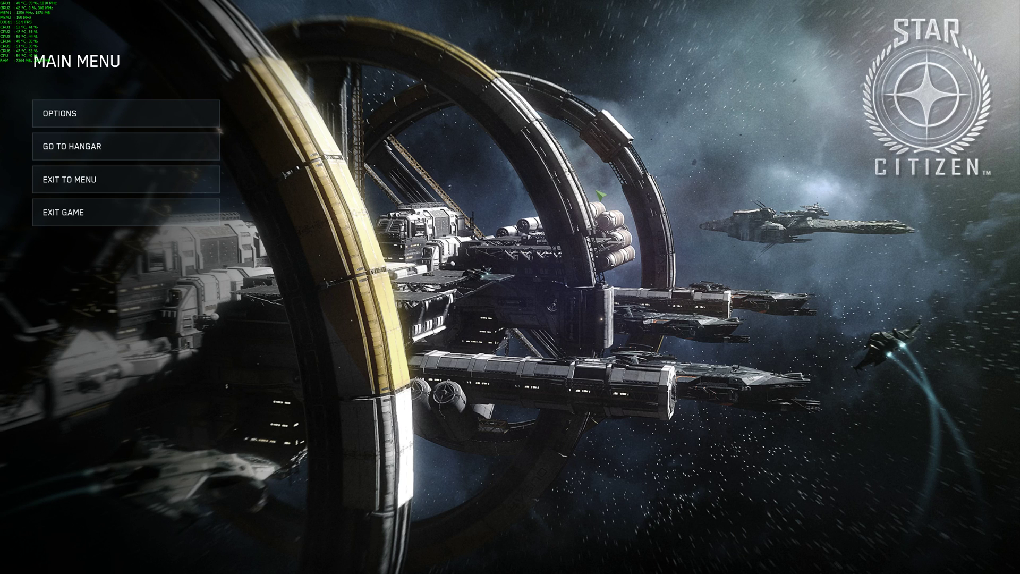
# Switch to the OnTopReplica project page in Microsoft Edge
pyautogui.hotkey('alt', 'Tab')
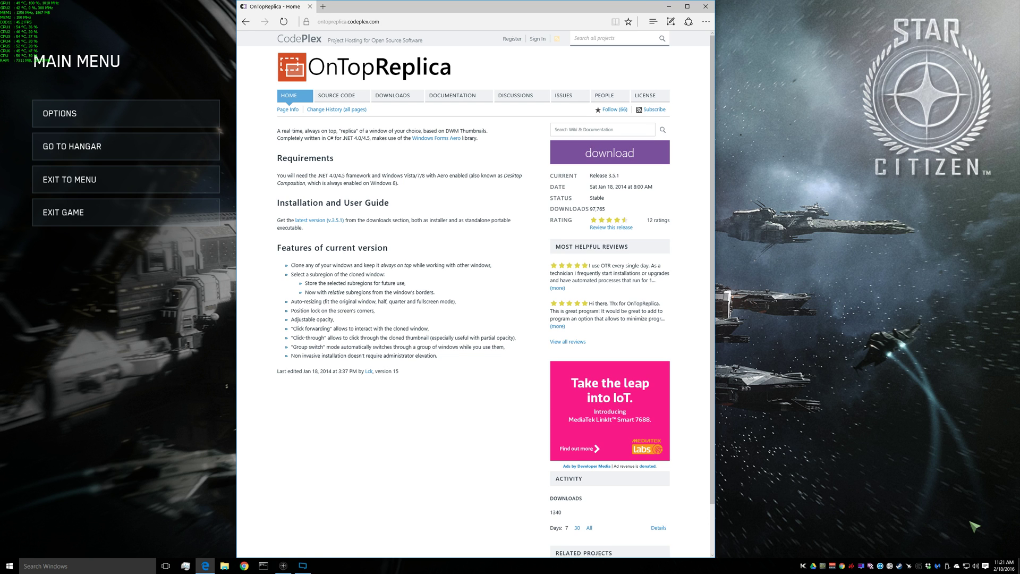
# Launch OnTopReplica and place its enlarged, empty replica window in the lower right
pyautogui.click(1017, 564)
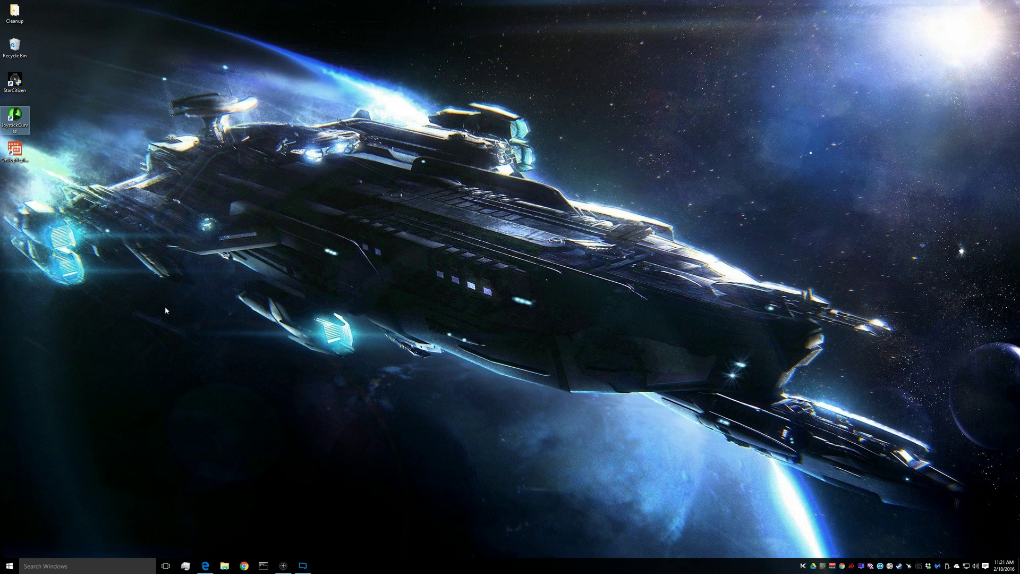
pyautogui.doubleClick(25, 154)
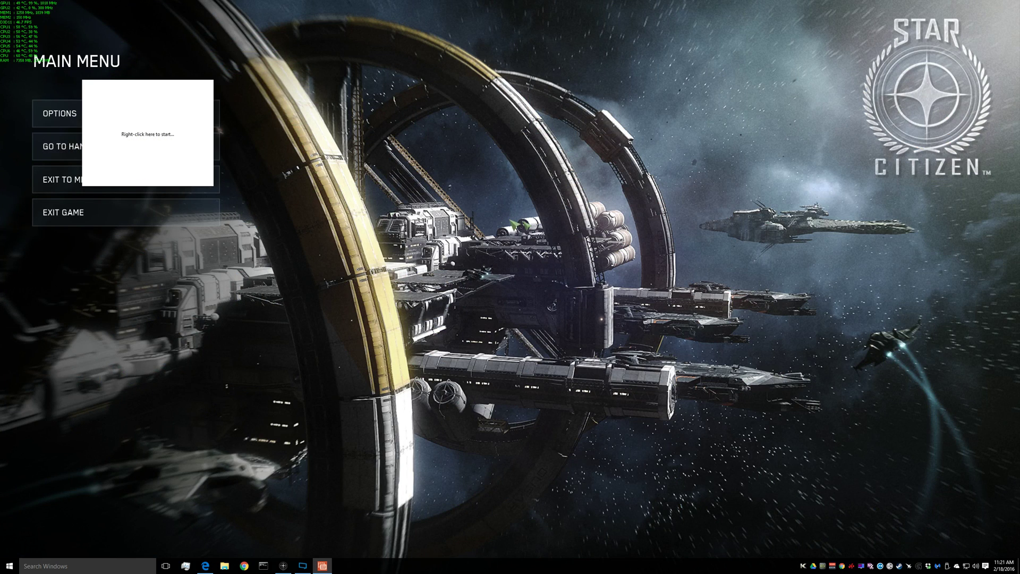
pyautogui.moveTo(147, 141)
pyautogui.mouseDown()
pyautogui.moveTo(780, 473)
pyautogui.moveTo(916, 499)
pyautogui.mouseUp()
pyautogui.moveTo(889, 457)
pyautogui.mouseDown()
pyautogui.moveTo(855, 435)
pyautogui.moveTo(534, 353)
pyautogui.moveTo(481, 311)
pyautogui.mouseUp()
pyautogui.click(1018, 566)
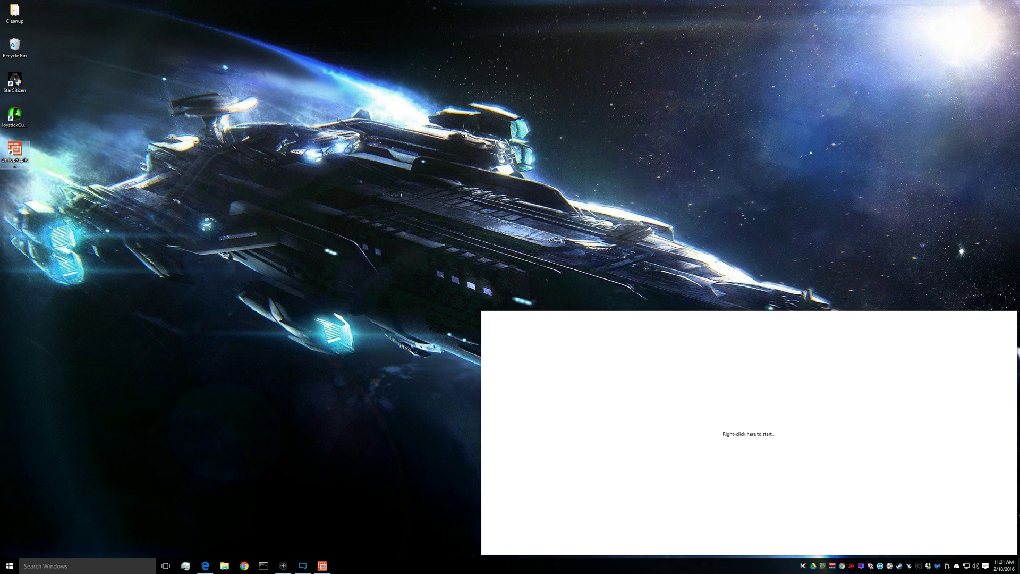
# Launch Joystick Curves, move it higher, and select it as the replica's source window
pyautogui.doubleClick(14, 116)
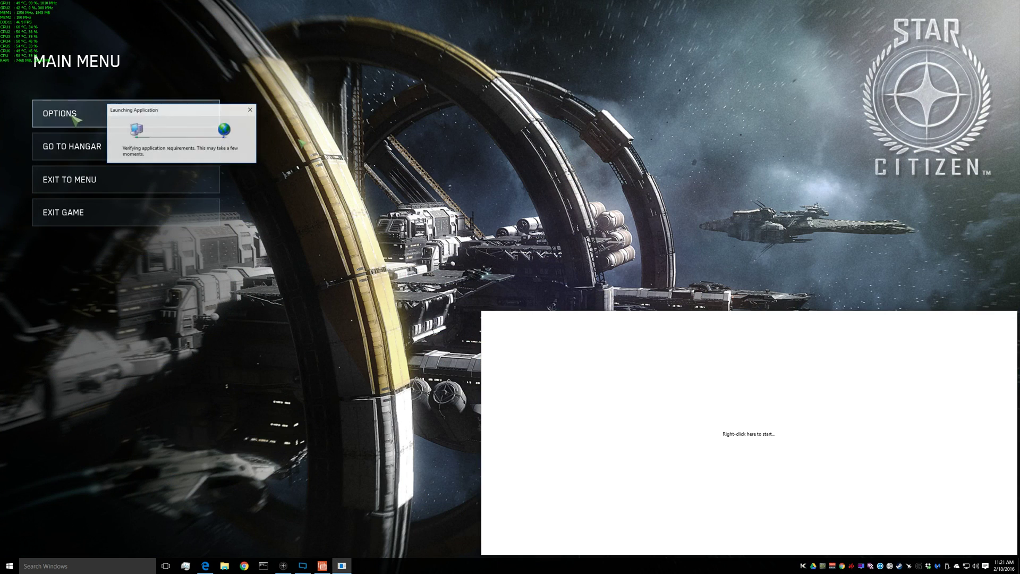
pyautogui.moveTo(493, 193); pyautogui.dragTo(523, 70)
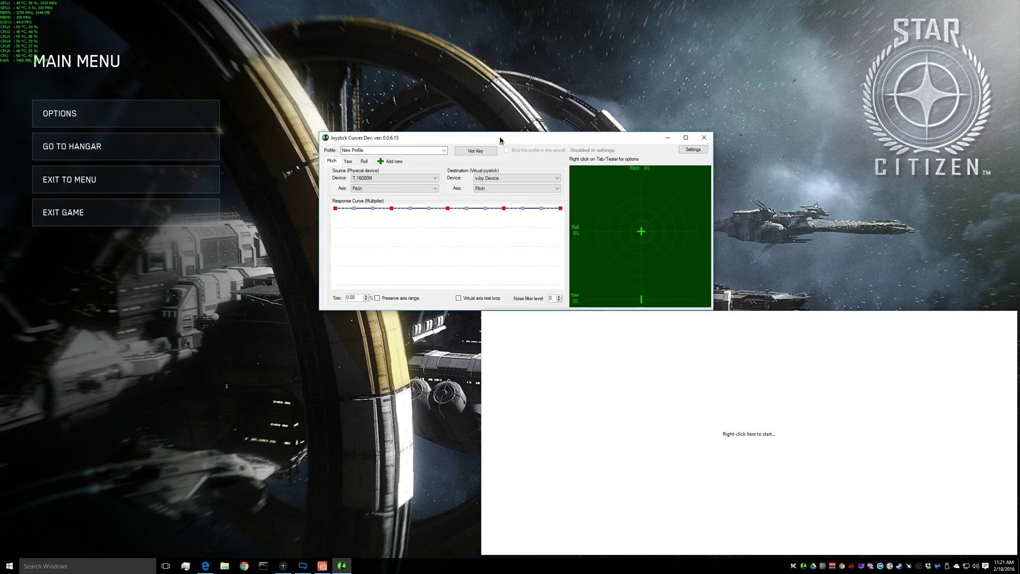
pyautogui.click(630, 387)
pyautogui.rightClick(631, 388)
pyautogui.moveTo(662, 391)
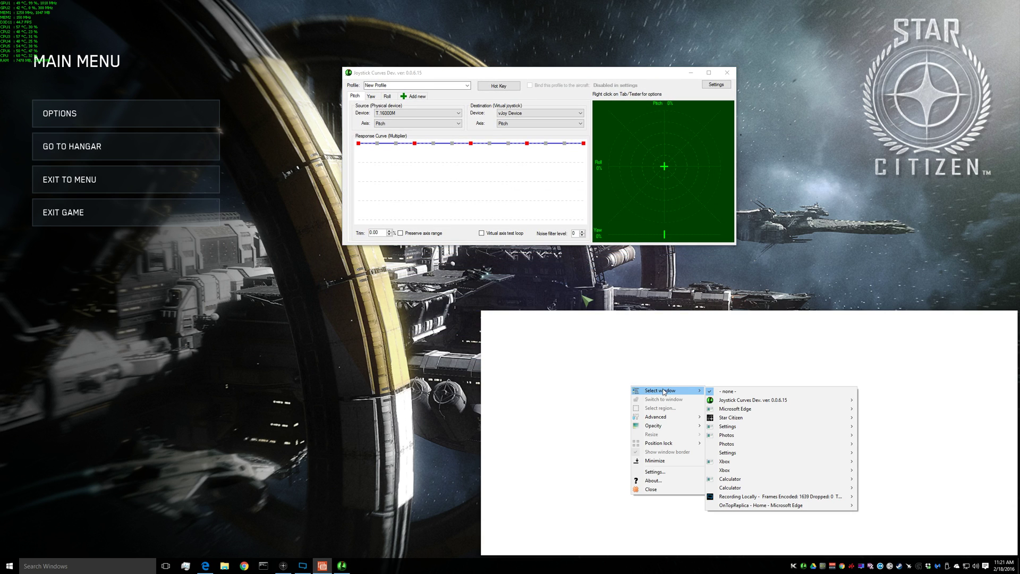
pyautogui.click(736, 404)
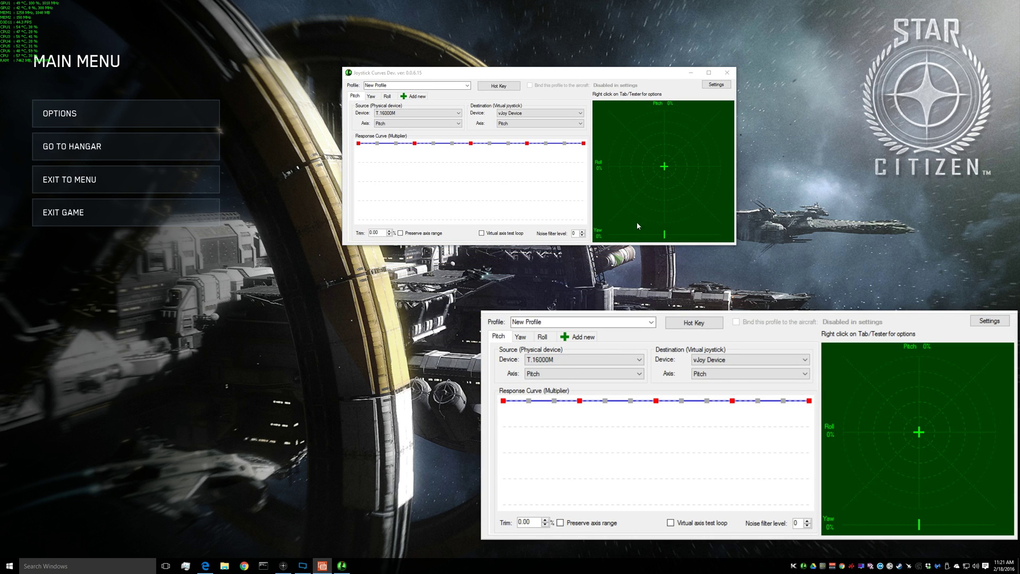
# Outline the Joystick Curves tester radar panel as the replica's region
pyautogui.rightClick(782, 446)
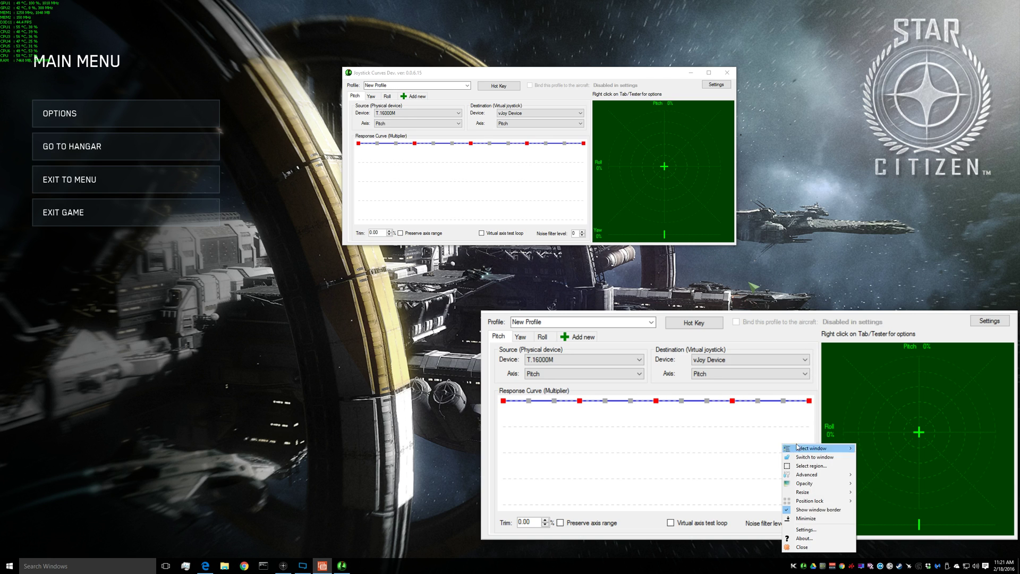
pyautogui.click(817, 466)
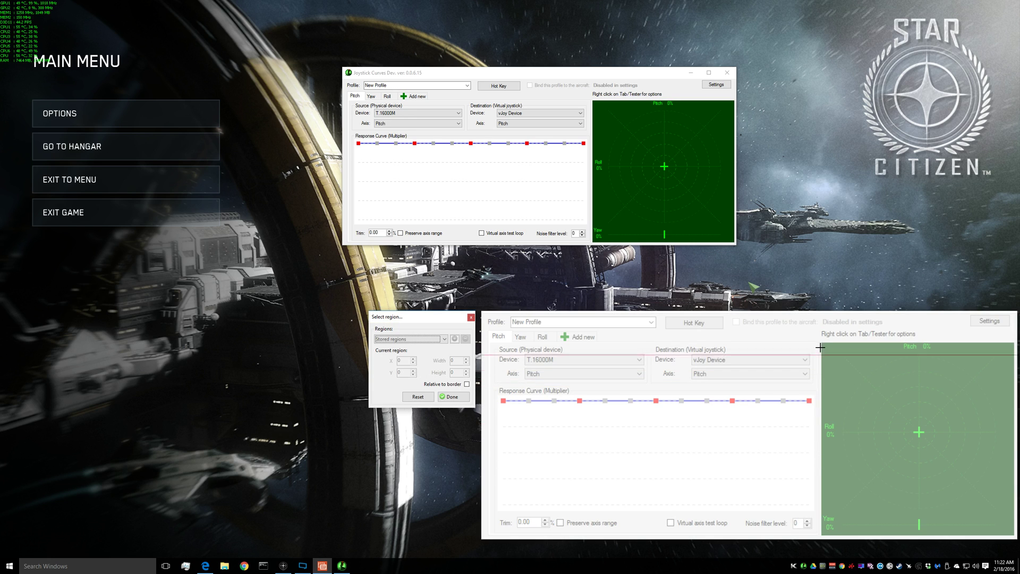
pyautogui.moveTo(819, 347); pyautogui.dragTo(918, 430)
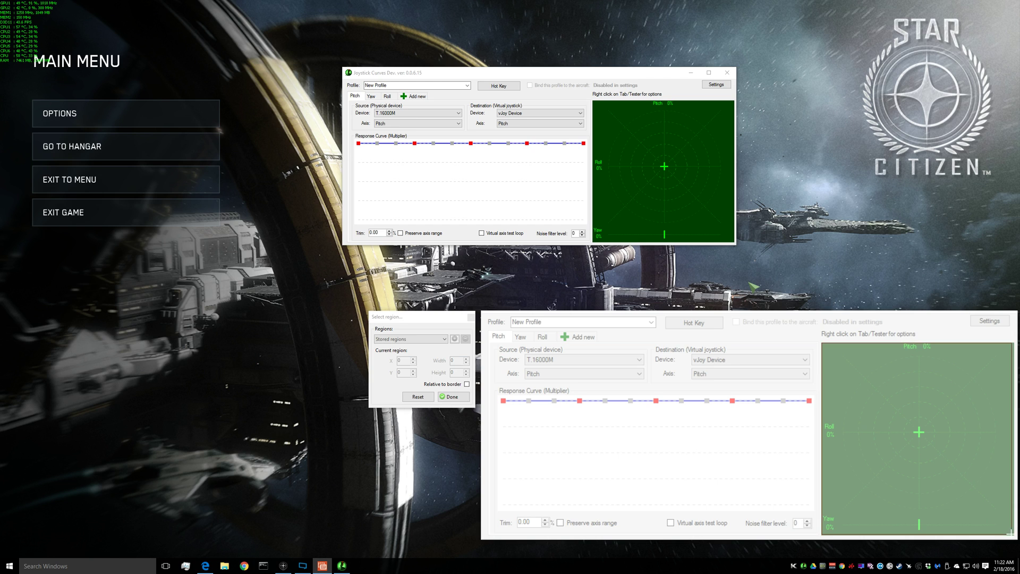
pyautogui.moveTo(995, 521); pyautogui.dragTo(1005, 527)
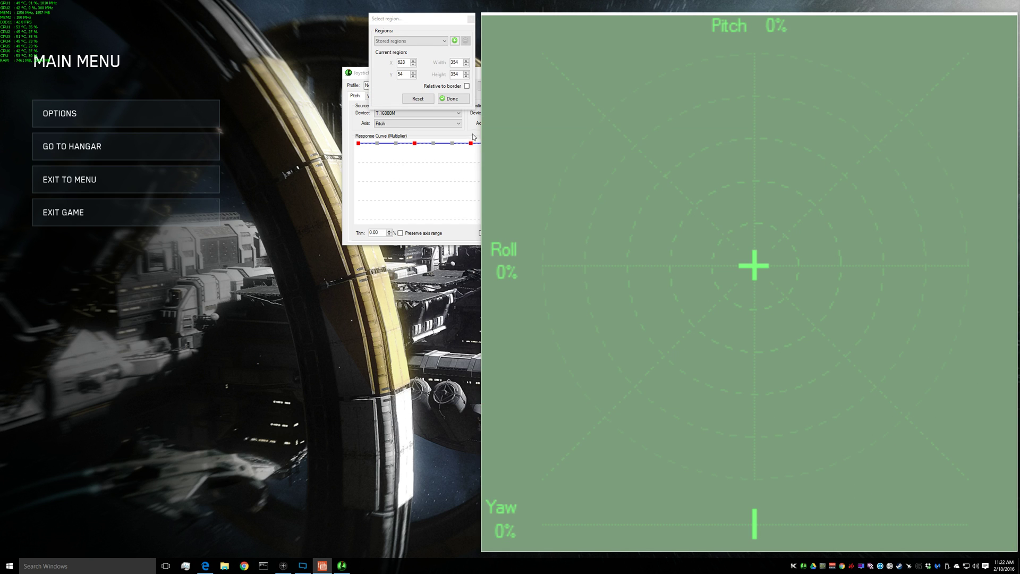
# Confirm the radar region, shrink it to a bottom-right panel, and refocus Star Citizen
pyautogui.click(452, 99)
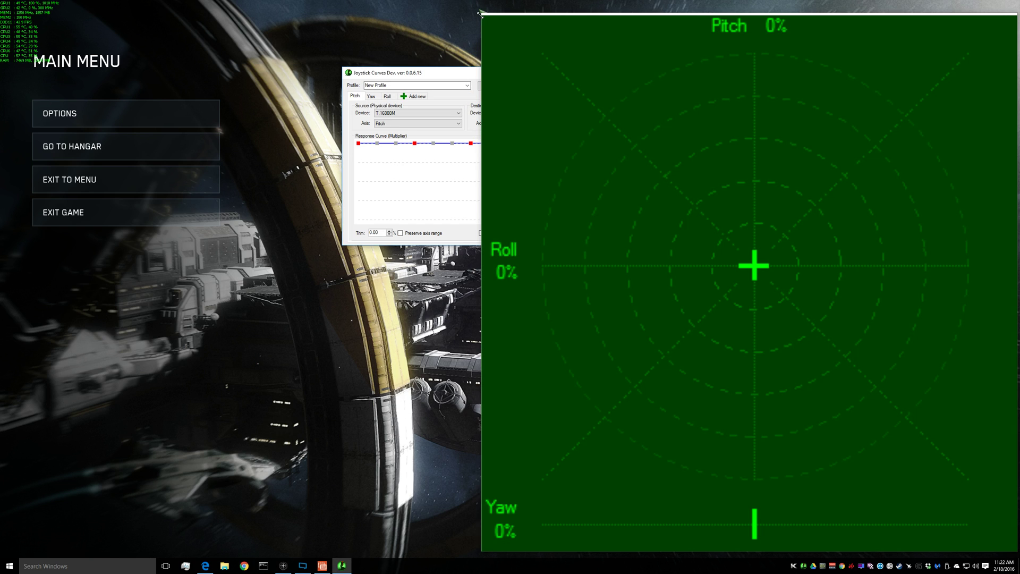
pyautogui.moveTo(482, 13)
pyautogui.mouseDown()
pyautogui.moveTo(868, 393)
pyautogui.moveTo(856, 388)
pyautogui.mouseUp()
pyautogui.moveTo(948, 462); pyautogui.dragTo(953, 483)
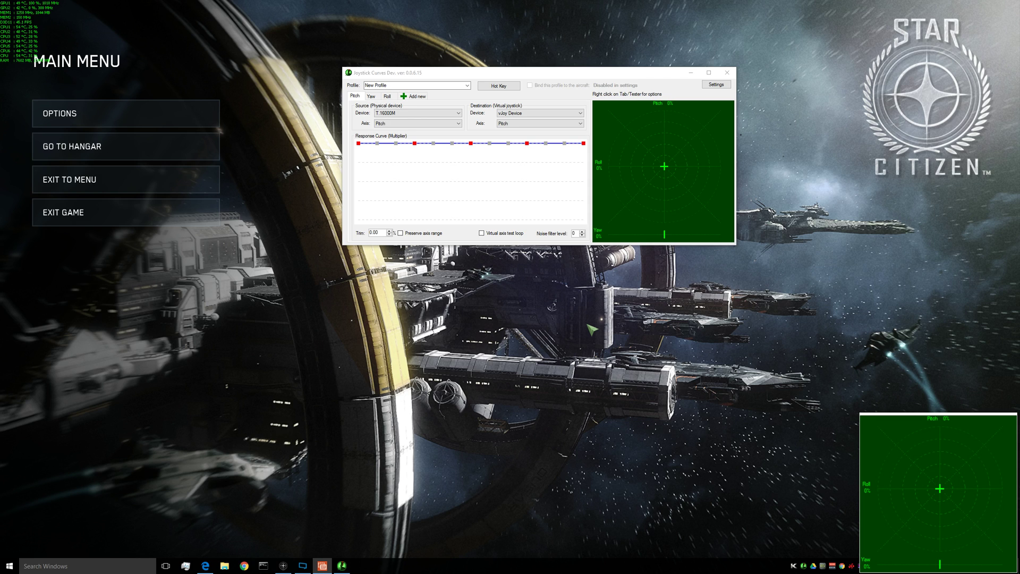
pyautogui.click(591, 328)
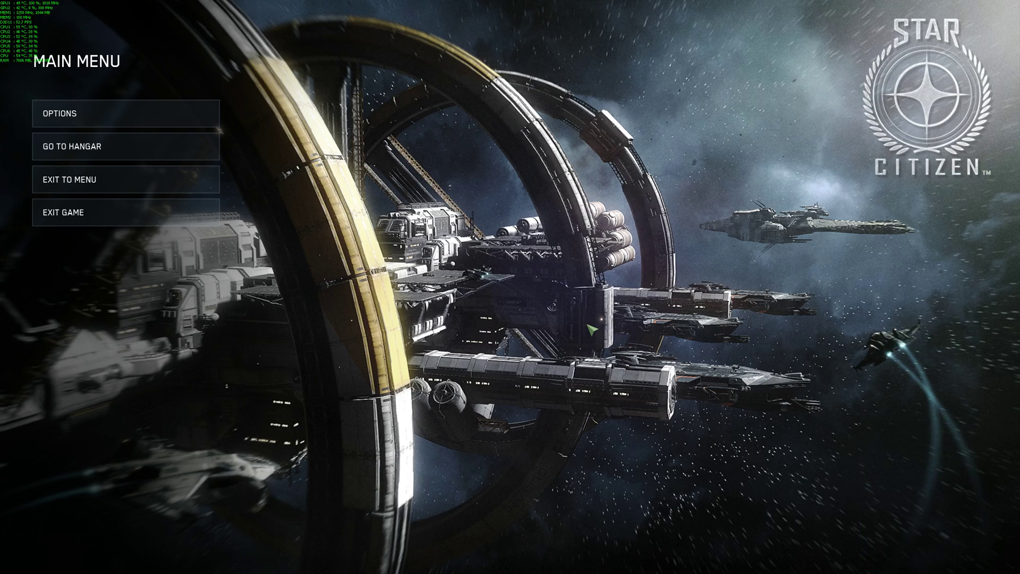
# Resume flying from the main menu and target a nearby ship
pyautogui.press('Escape')
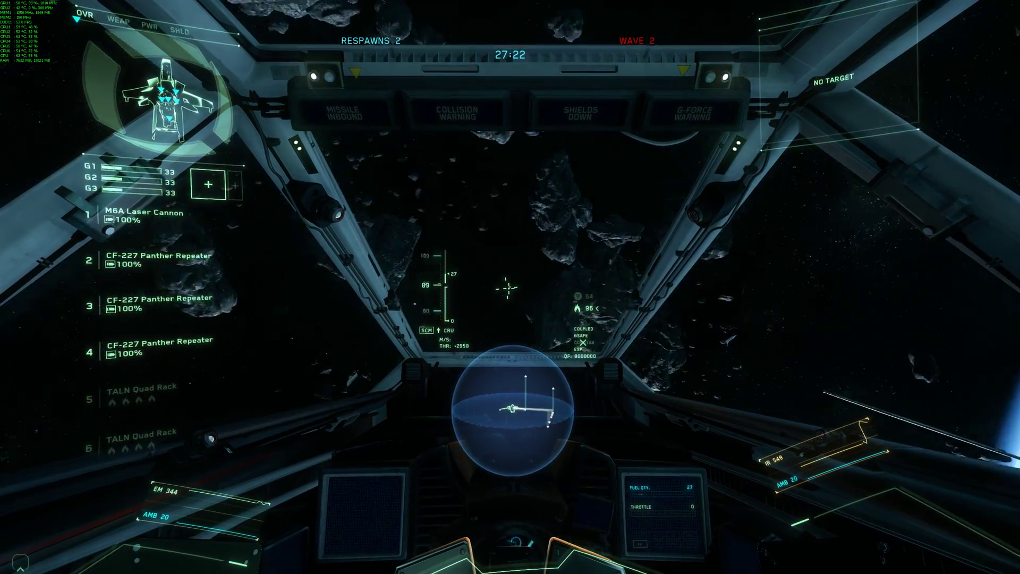
pyautogui.press('t')
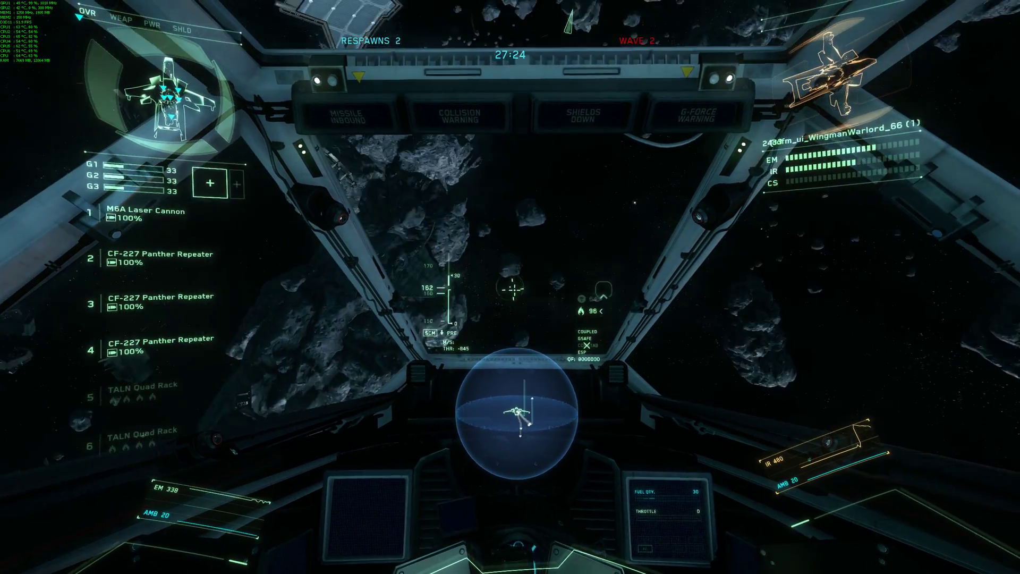